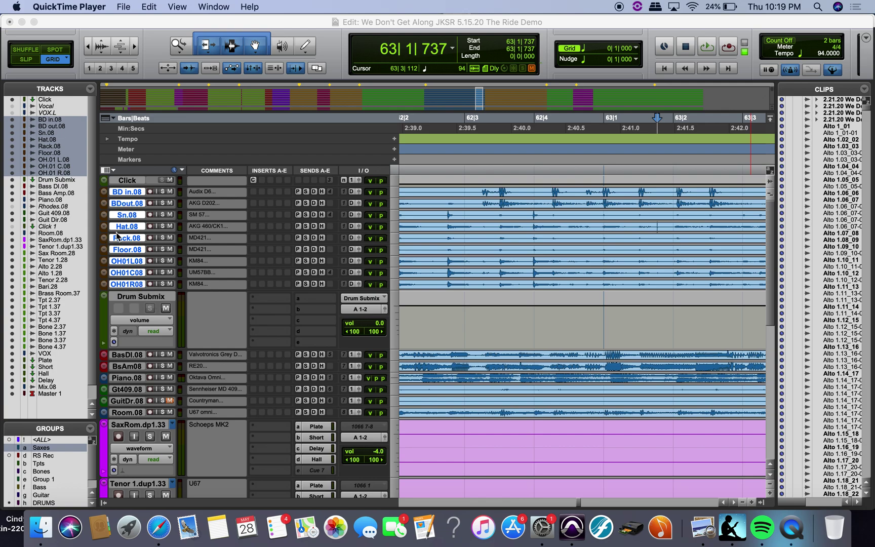
pyautogui.click(143, 298)
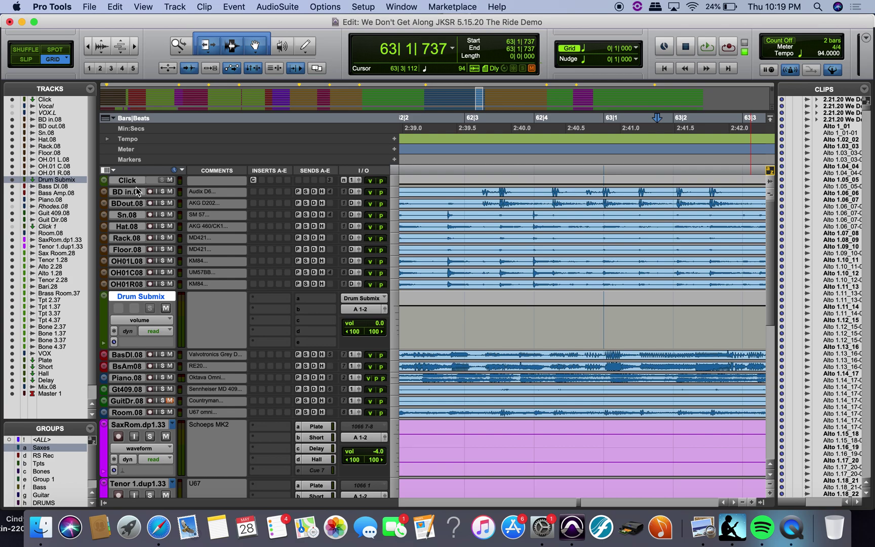
pyautogui.click(128, 284)
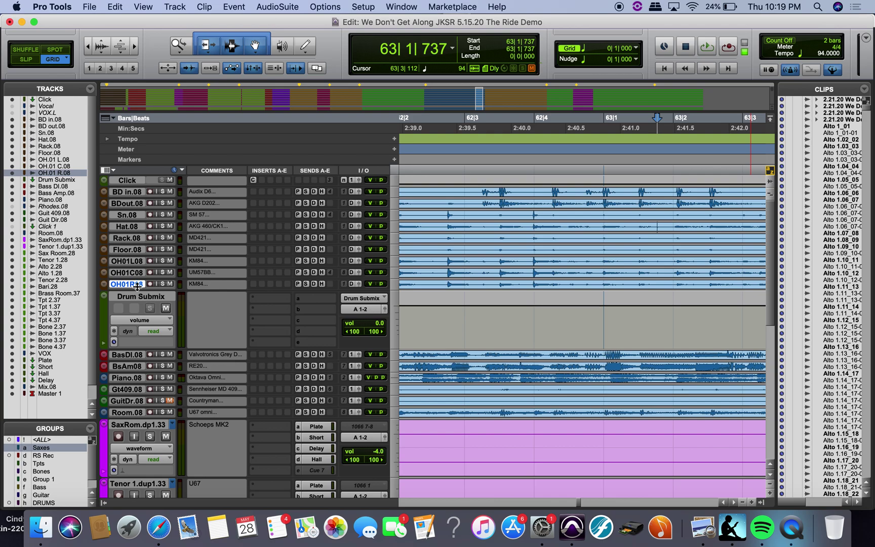
pyautogui.click(157, 298)
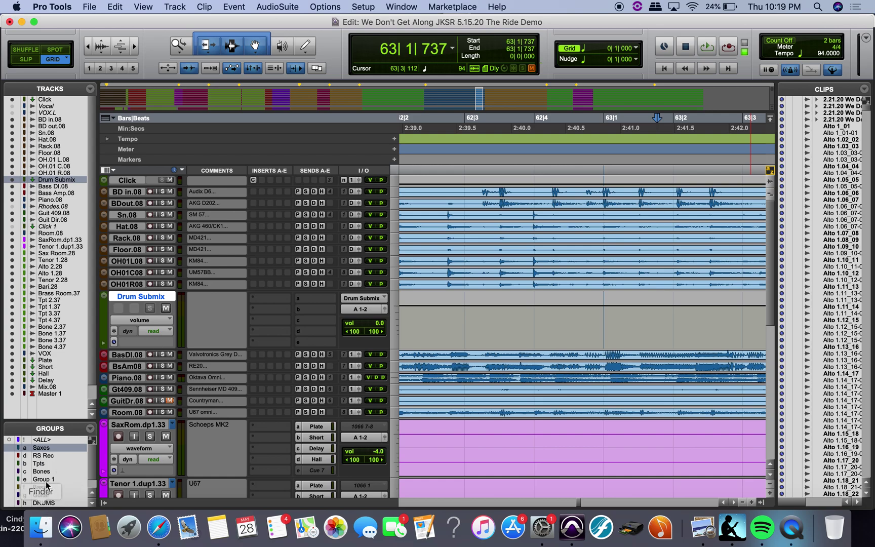
pyautogui.scroll(-2, 46, 485)
pyautogui.scroll(2, 46, 484)
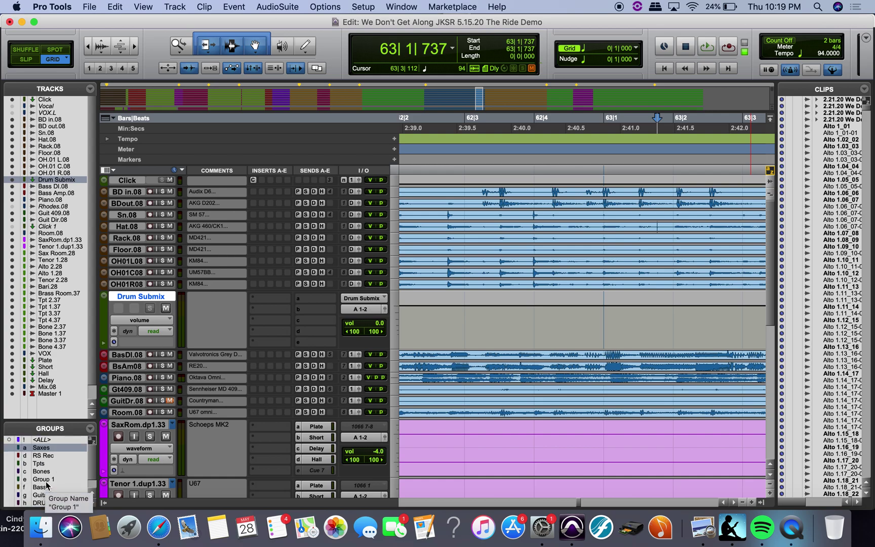
pyautogui.scroll(-2, 180, 356)
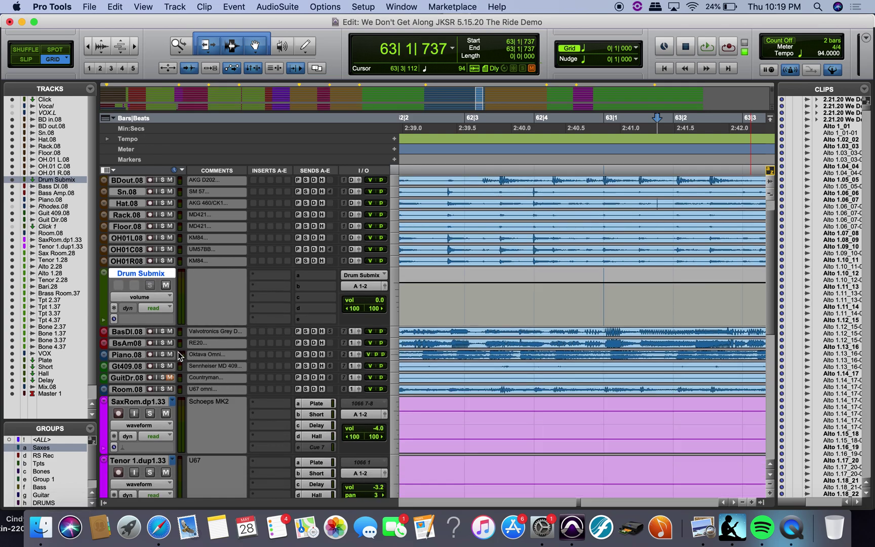
pyautogui.scroll(2, 179, 356)
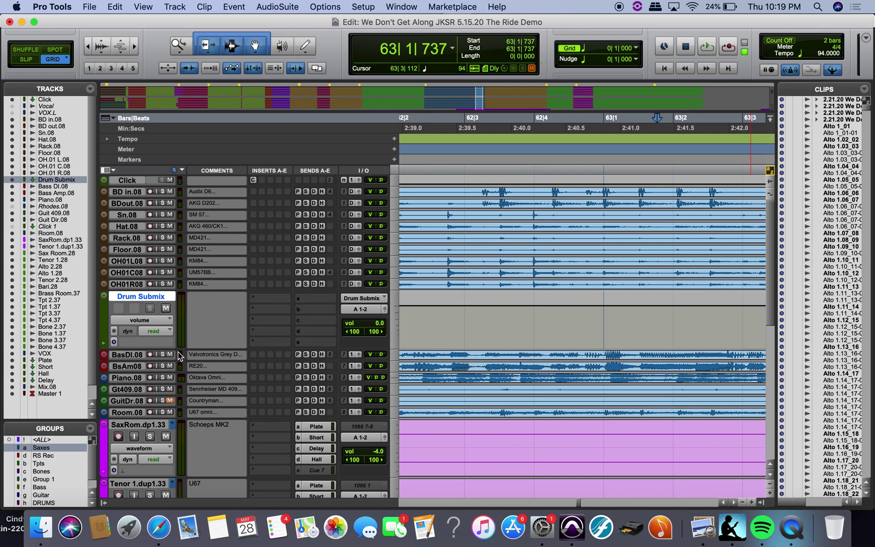
# Select all the drum tracks from BD in.08 through OH.01 R.08.
pyautogui.click(129, 284)
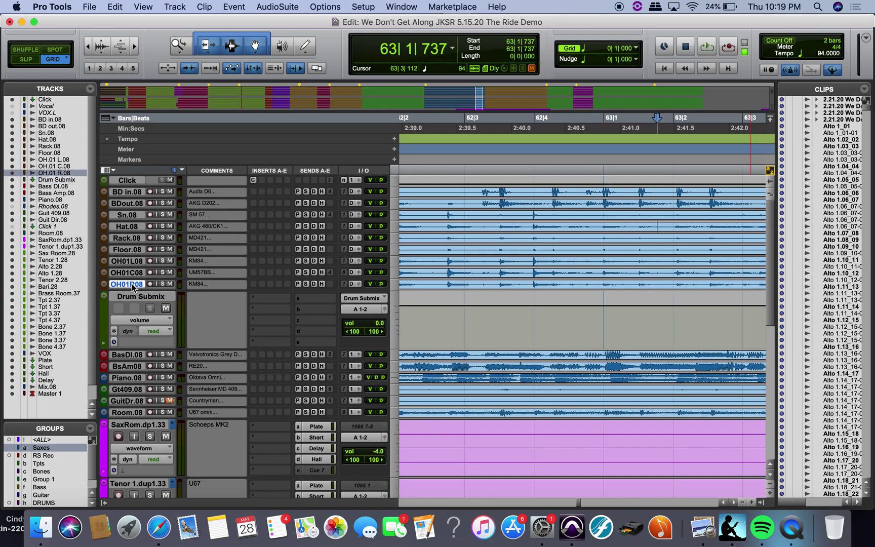
pyautogui.keyDown('shift'); pyautogui.click(132, 194); pyautogui.keyUp('shift')
pyautogui.press('super+g')
pyautogui.write('Drums')
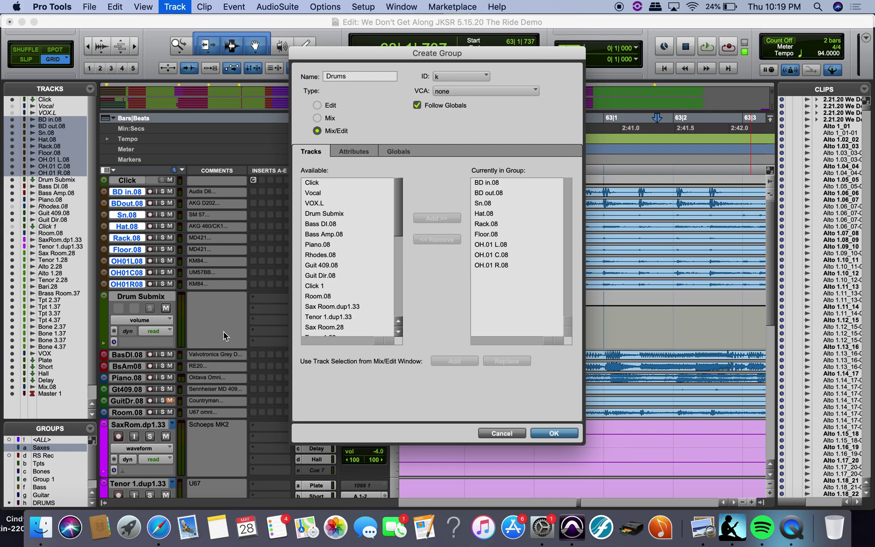
pyautogui.click(343, 255)
pyautogui.scroll(-3, 342, 253)
pyautogui.scroll(3, 373, 213)
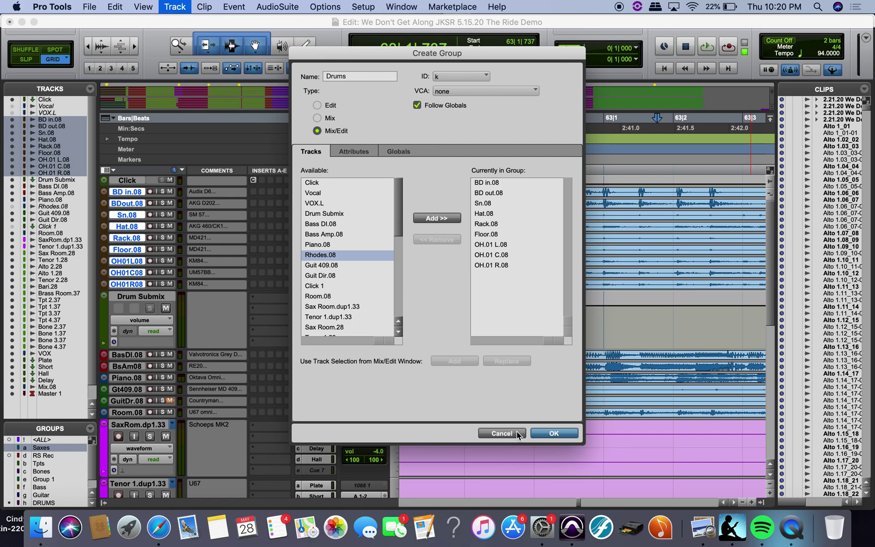
pyautogui.click(486, 433)
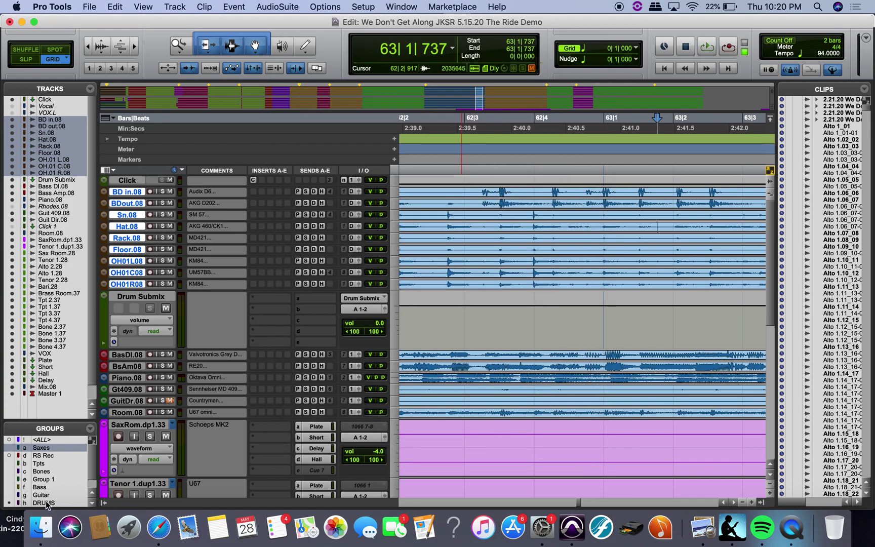
# Enable the existing DRUMS group so that edits apply to all drum tracks together.
pyautogui.scroll(-2, 442, 314)
pyautogui.hscroll(-3, 442, 313)
pyautogui.scroll(2, 442, 313)
pyautogui.hscroll(-15, 443, 313)
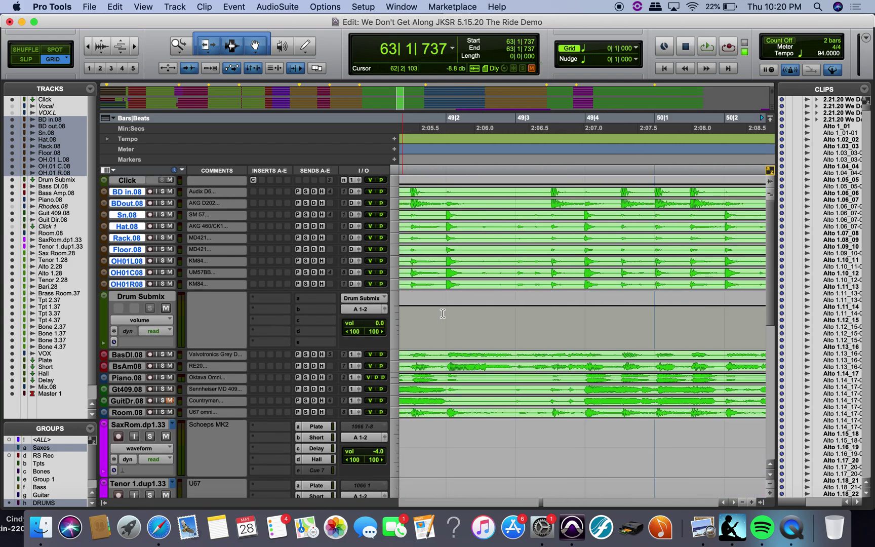
pyautogui.hscroll(-10, 442, 313)
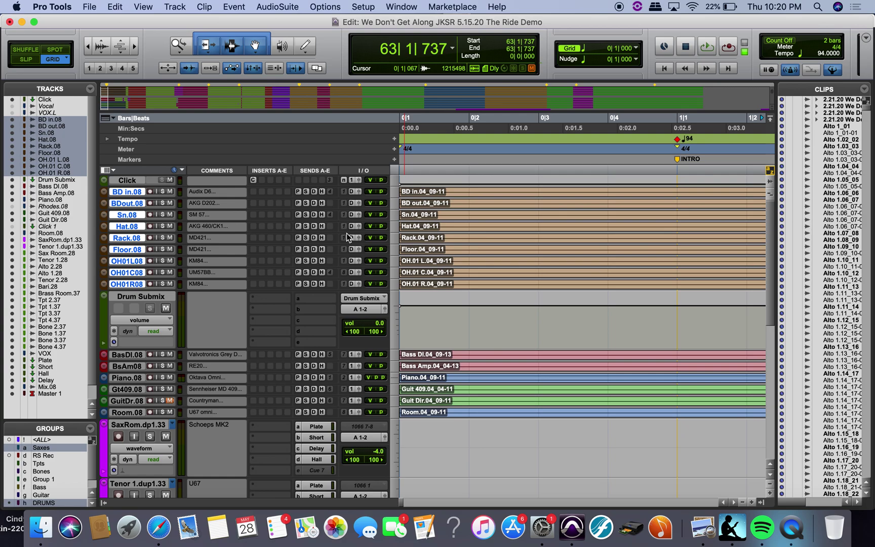
pyautogui.hscroll(4, 109, 281)
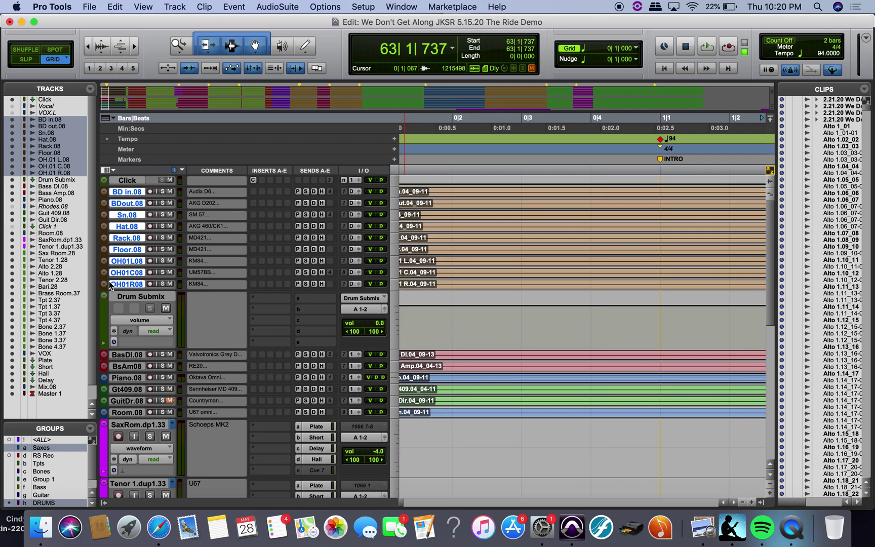
pyautogui.hscroll(6, 109, 281)
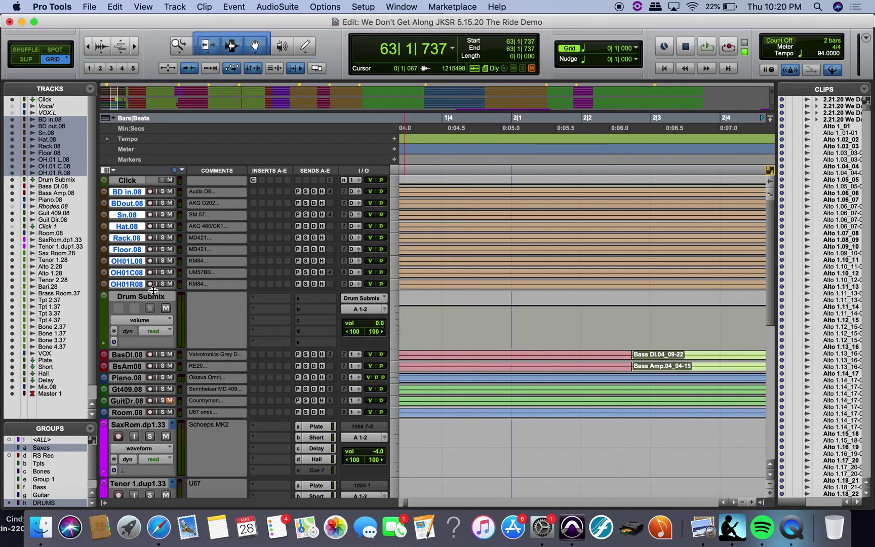
# Increase the track height of the grouped drum tracks.
pyautogui.moveTo(152, 292); pyautogui.dragTo(151, 299)
pyautogui.scroll(1, 151, 299)
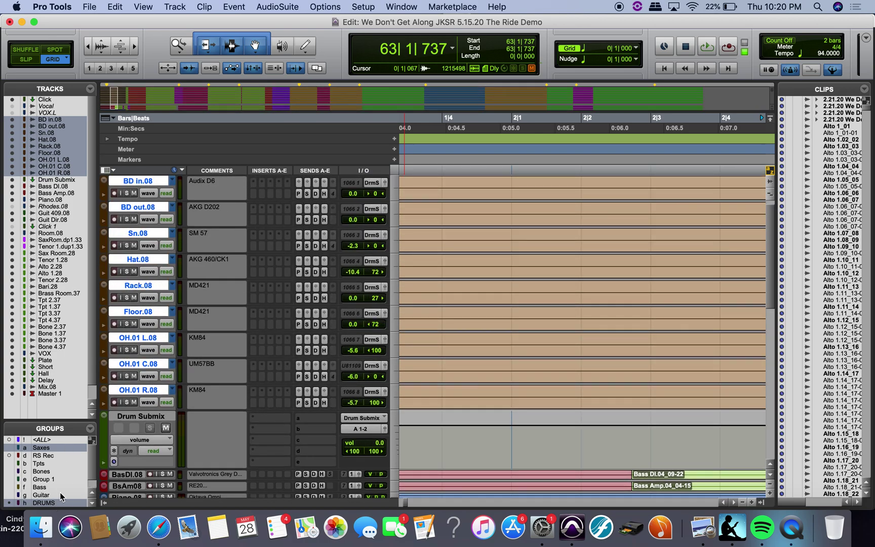
pyautogui.hscroll(-5, 466, 410)
pyautogui.scroll(1, 466, 410)
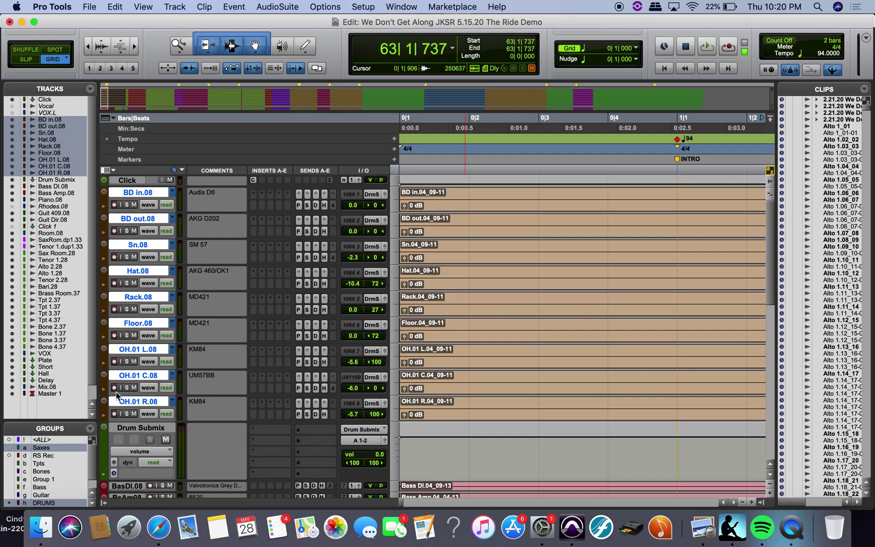
# Switch the track view of the grouped drum tracks from waveform to playlists.
pyautogui.hscroll(10, 512, 363)
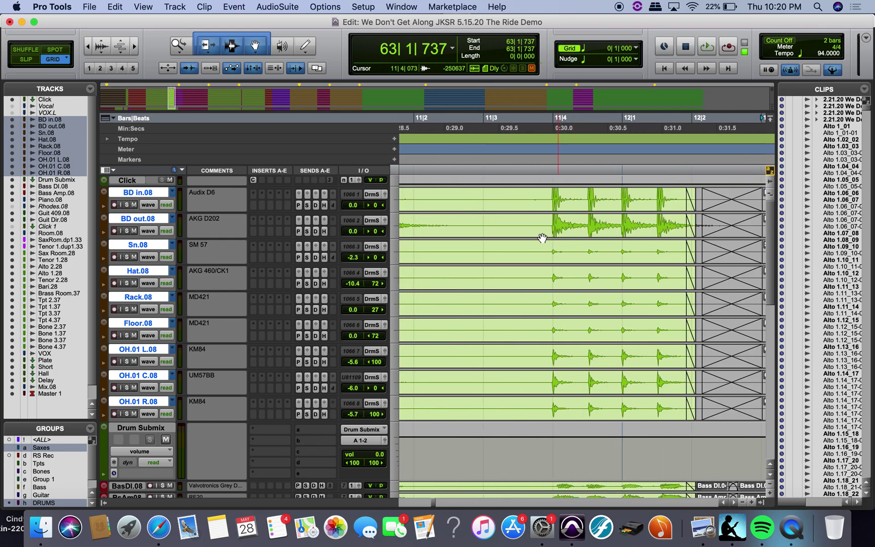
pyautogui.click(148, 387)
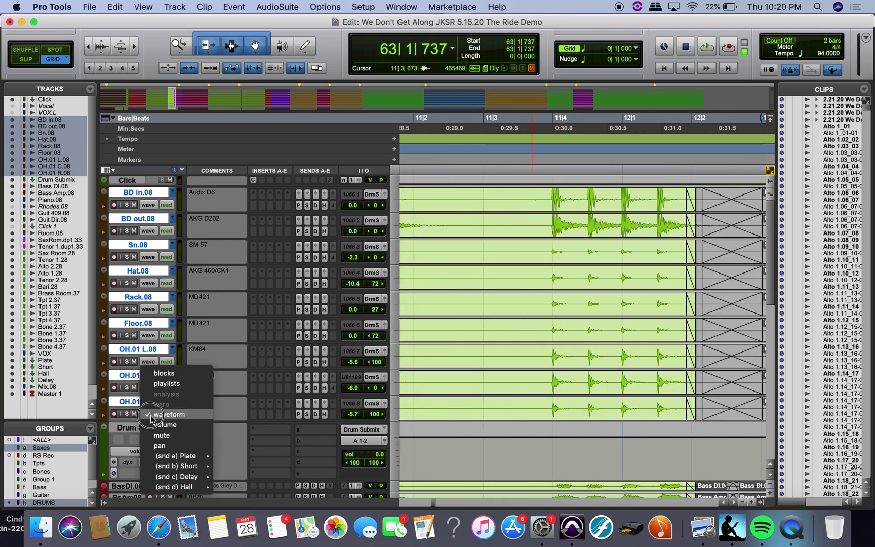
pyautogui.click(171, 388)
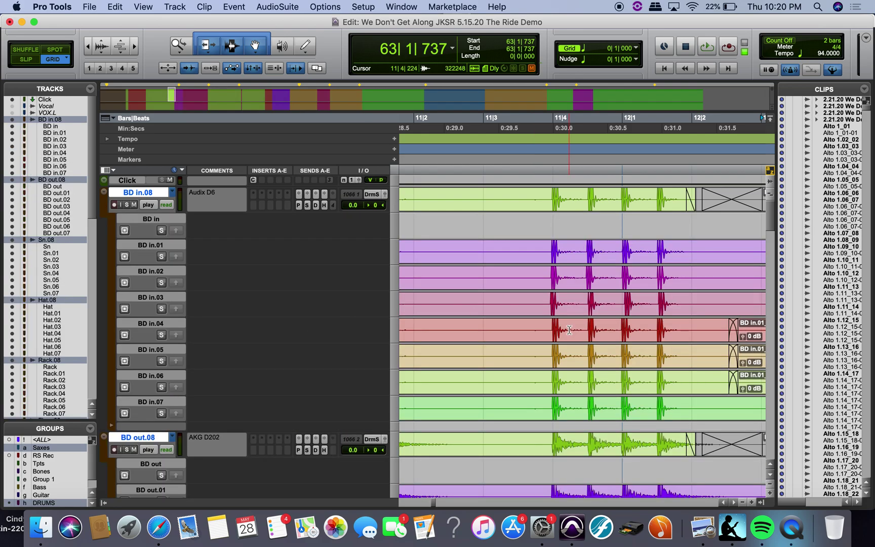
# Examine the alternate playlist takes of the BD in and BD out tracks around bars 11 and 12.
pyautogui.scroll(-9, 569, 329)
pyautogui.hscroll(3, 569, 330)
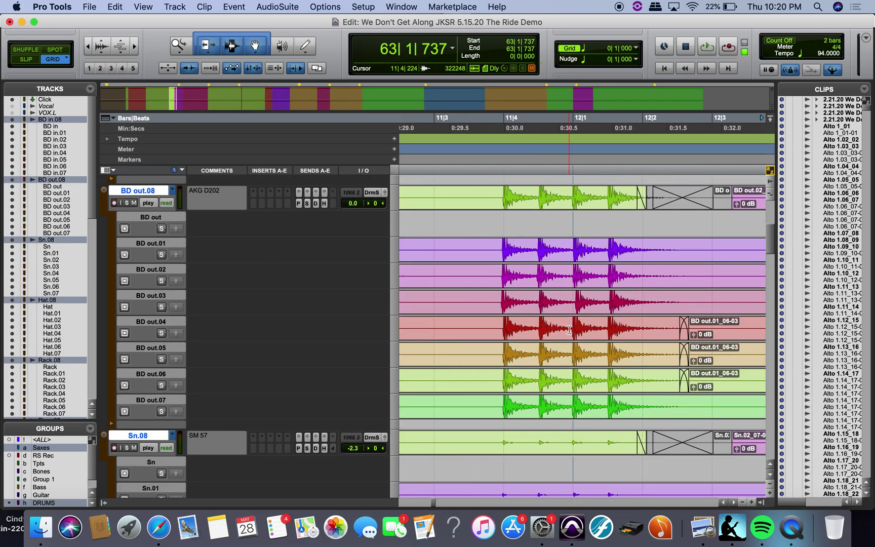
pyautogui.scroll(5, 569, 329)
pyautogui.scroll(-5, 569, 329)
pyautogui.hscroll(3, 569, 330)
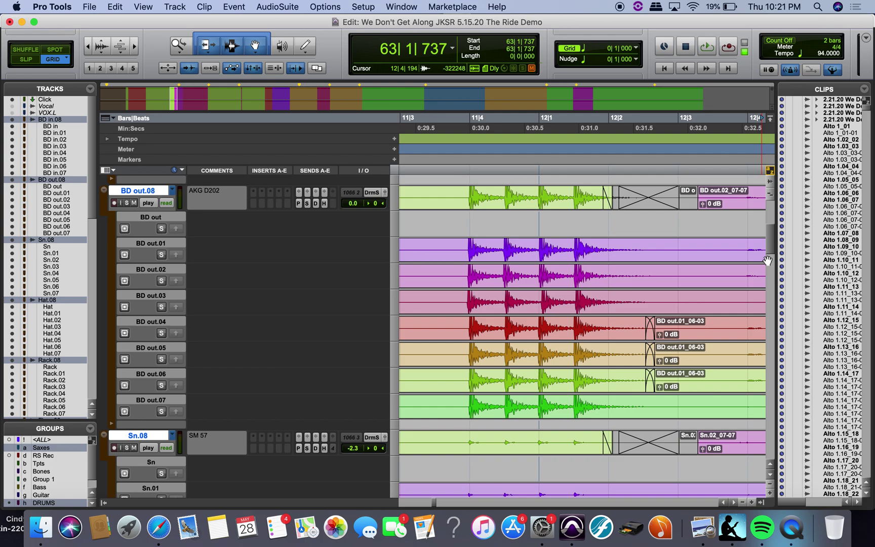
pyautogui.scroll(5, 768, 260)
pyautogui.scroll(-5, 768, 260)
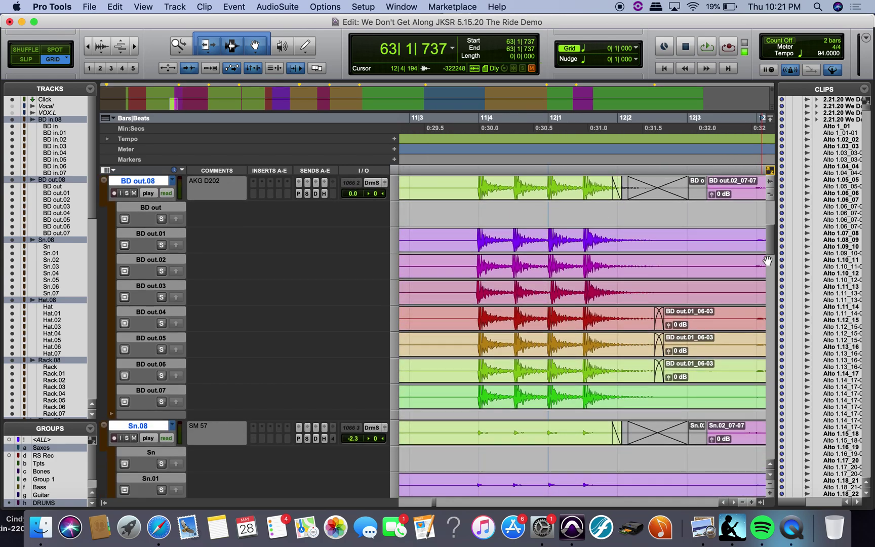
pyautogui.scroll(5, 575, 297)
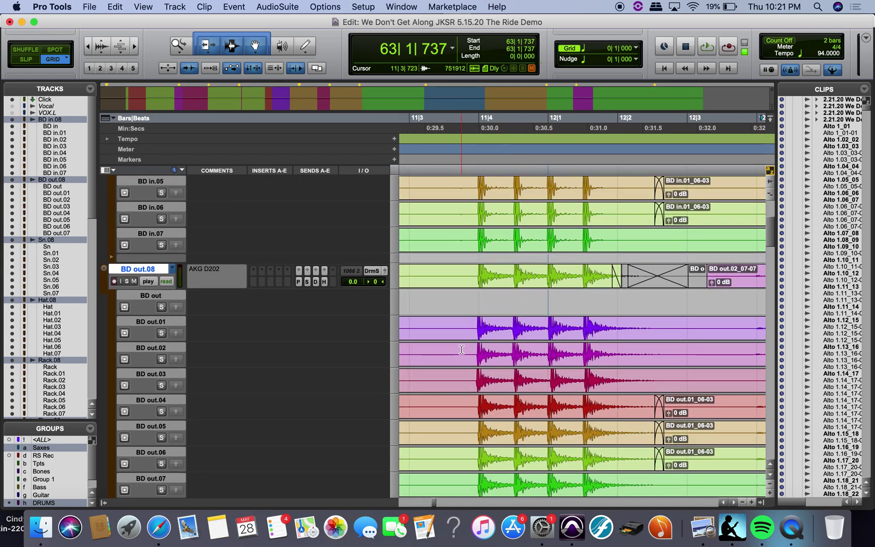
# Select two beats from 11|4 on the BD out.02 take and try switching between Slip and Grid modes.
pyautogui.moveTo(459, 346); pyautogui.dragTo(616, 354)
pyautogui.click(26, 59)
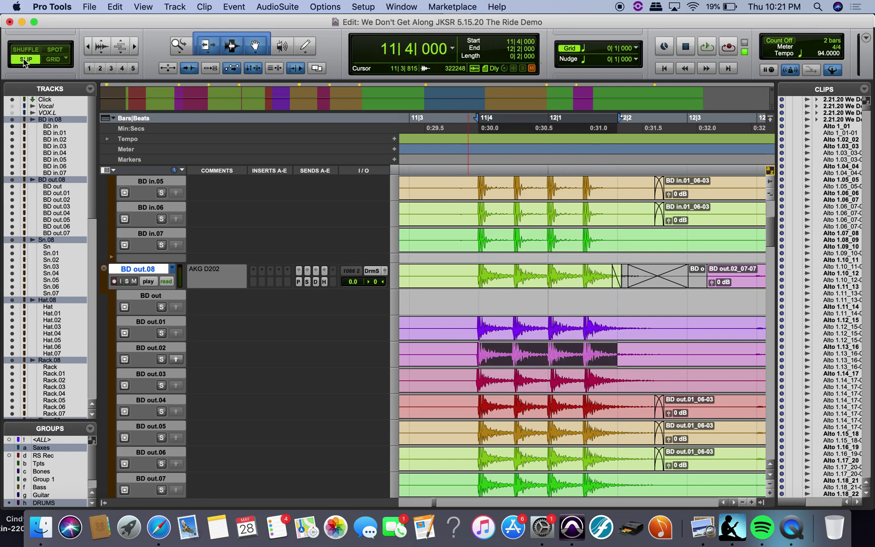
pyautogui.click(53, 59)
pyautogui.click(45, 59)
# Select the grid-aligned range from 11|4 to 12|2 on the BD out.01 take.
pyautogui.moveTo(462, 324)
pyautogui.mouseDown()
pyautogui.moveTo(618, 328)
pyautogui.moveTo(479, 328)
pyautogui.mouseUp()
pyautogui.click(296, 68)
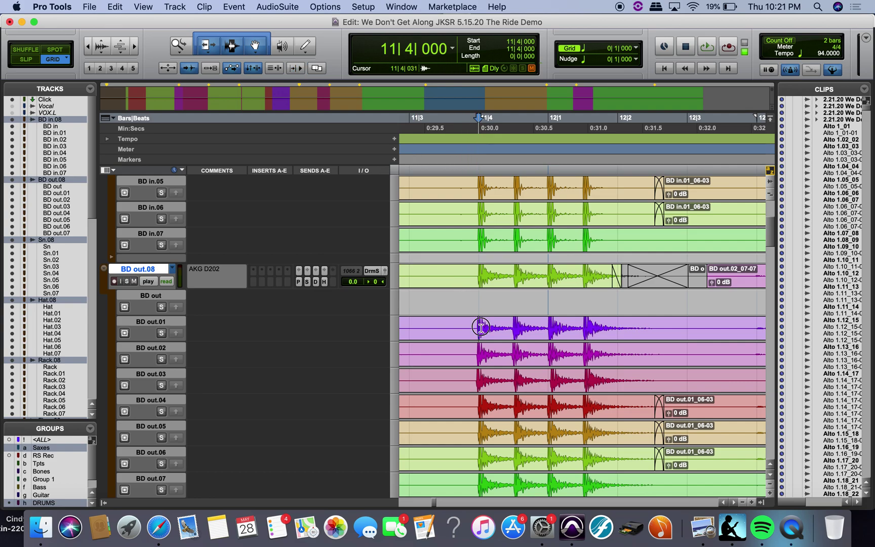
pyautogui.keyDown('shift'); pyautogui.click(525, 334); pyautogui.keyUp('shift')
pyautogui.keyDown('shift'); pyautogui.click(600, 335); pyautogui.keyUp('shift')
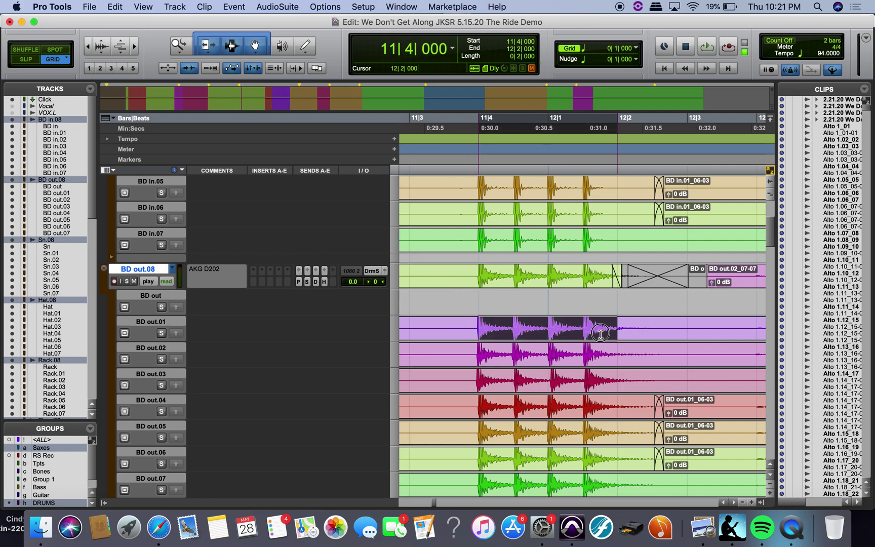
pyautogui.moveTo(652, 334); pyautogui.dragTo(627, 335)
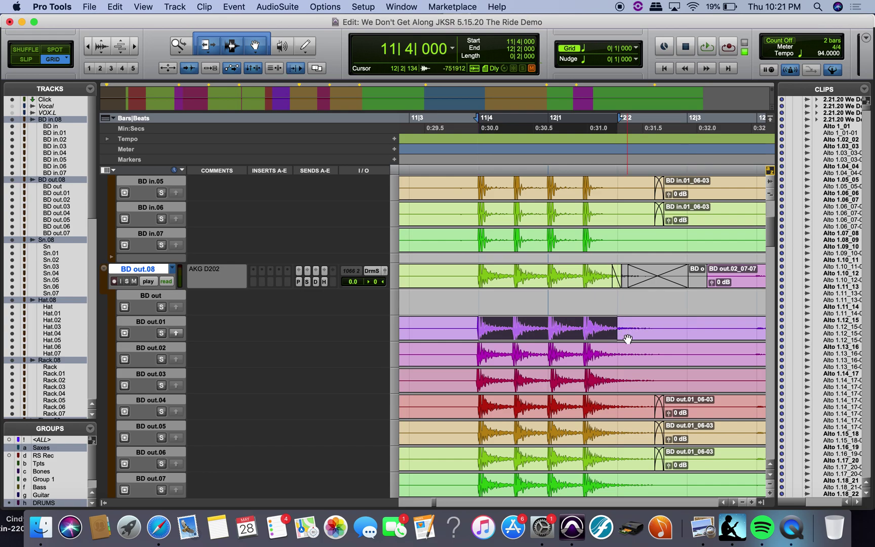
# Switch to Slip mode and make a short off-grid selection on the BD out.01 take at about 12|1|532.
pyautogui.click(15, 60)
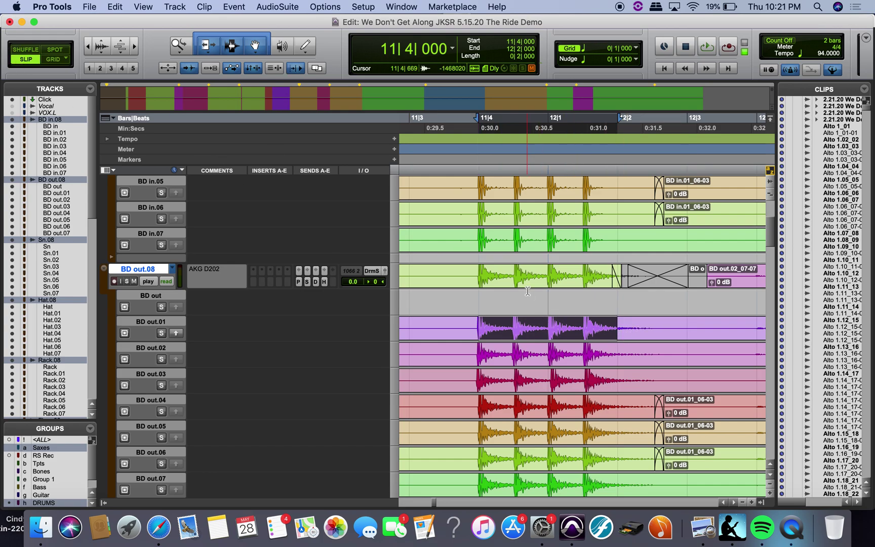
pyautogui.click(482, 324)
pyautogui.moveTo(509, 324); pyautogui.dragTo(588, 324)
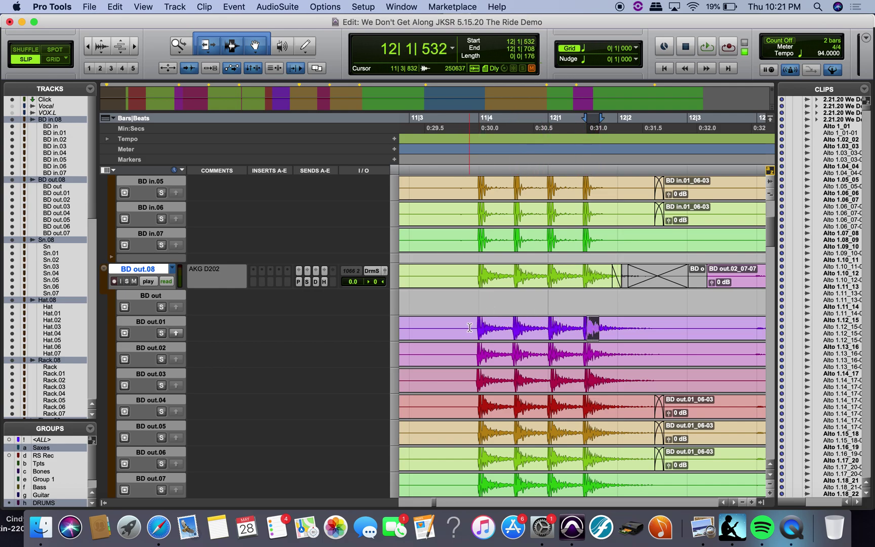
# Select the BD out.02 take from about 11|3|555 to 12|2|704 and copy the selection to the main playlist.
pyautogui.moveTo(459, 327); pyautogui.dragTo(683, 353)
pyautogui.click(632, 347)
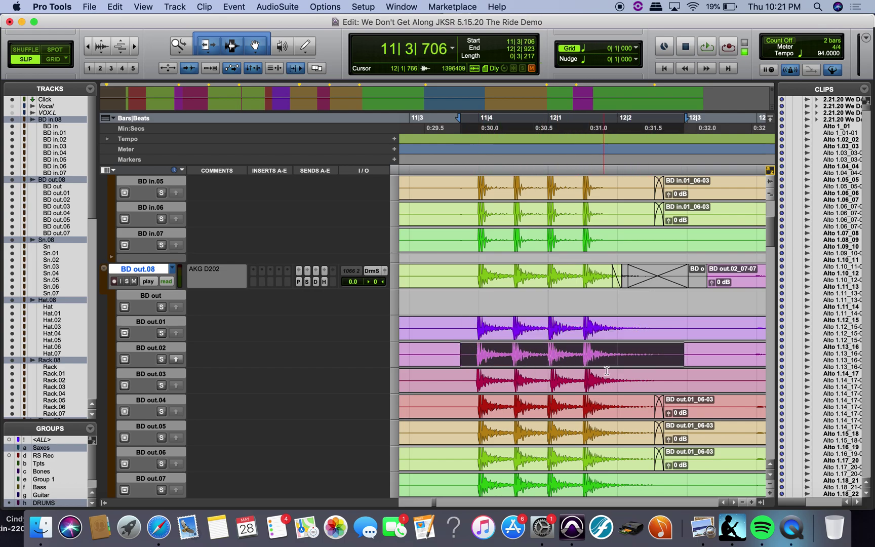
pyautogui.moveTo(449, 351); pyautogui.dragTo(669, 362)
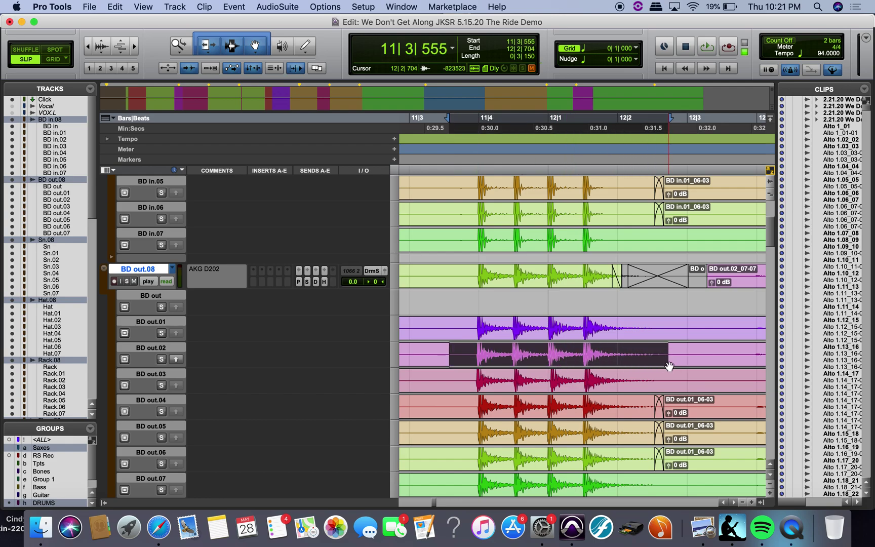
pyautogui.click(176, 360)
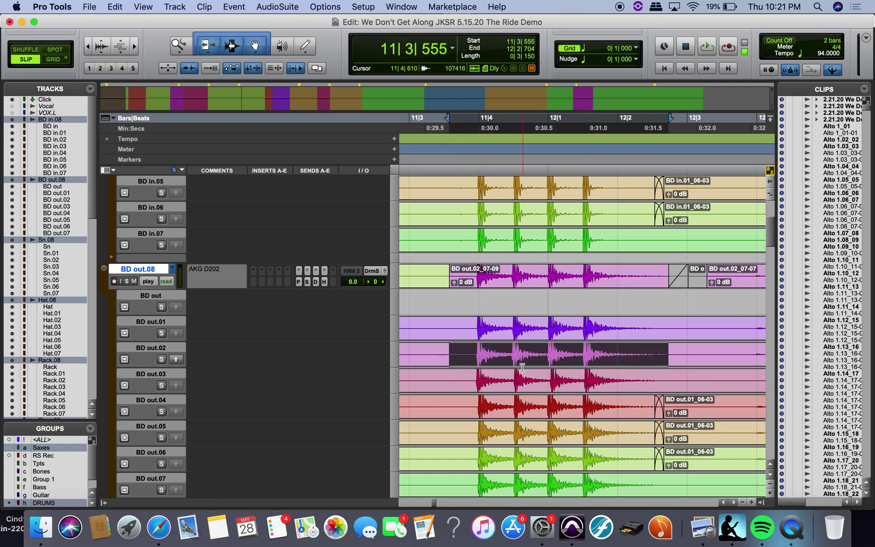
# Check the BD in.08 and Sn.08 main playlists for the section copied from take 02.
pyautogui.scroll(4, 547, 280)
pyautogui.scroll(2, 547, 280)
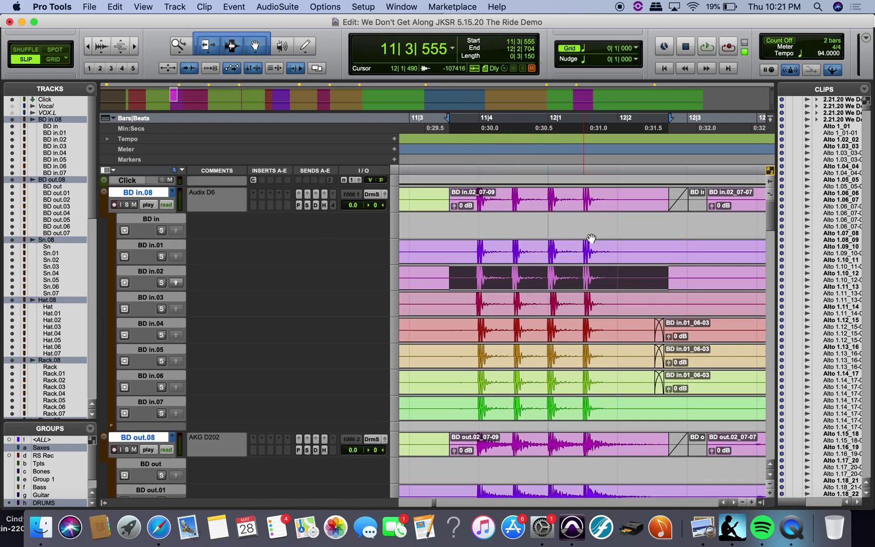
pyautogui.scroll(-15, 587, 242)
pyautogui.scroll(3, 591, 238)
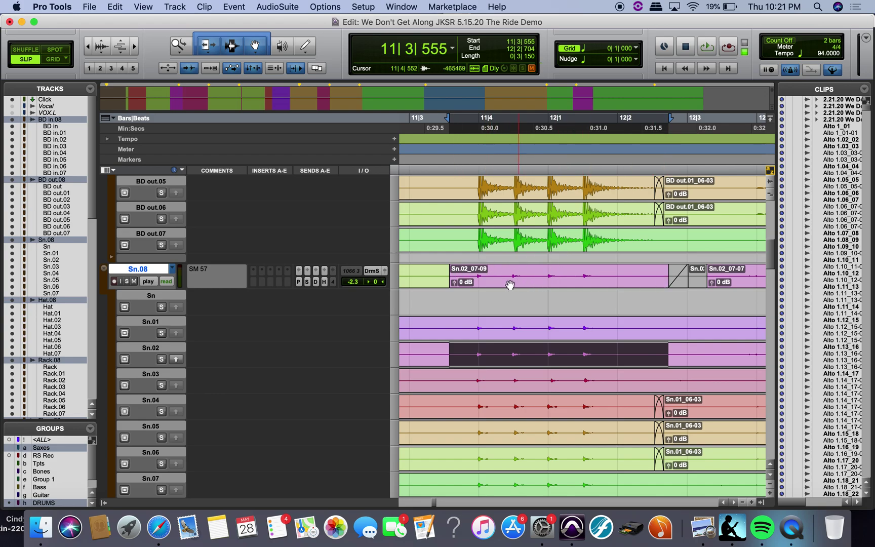
pyautogui.scroll(1, 594, 273)
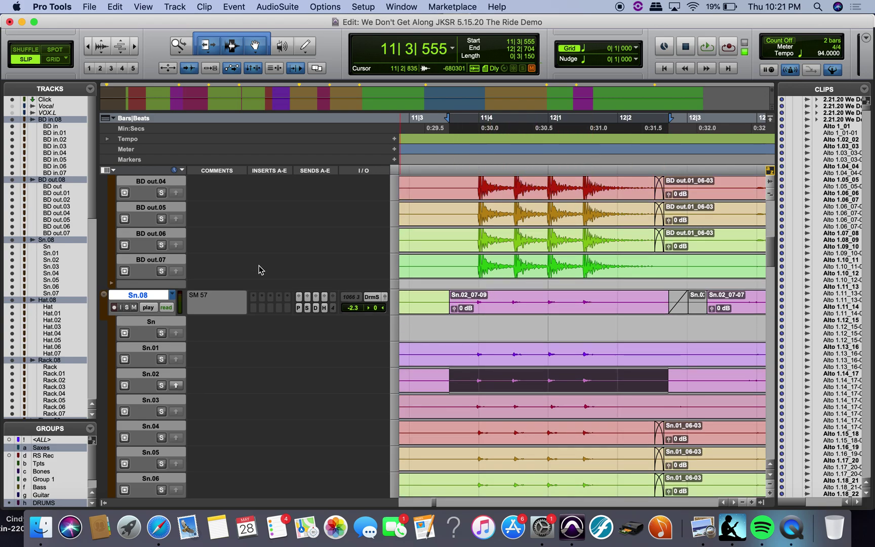
# Undo the last copy of the take 02 section to the main drum playlists.
pyautogui.press('super+z')
pyautogui.scroll(12, 608, 294)
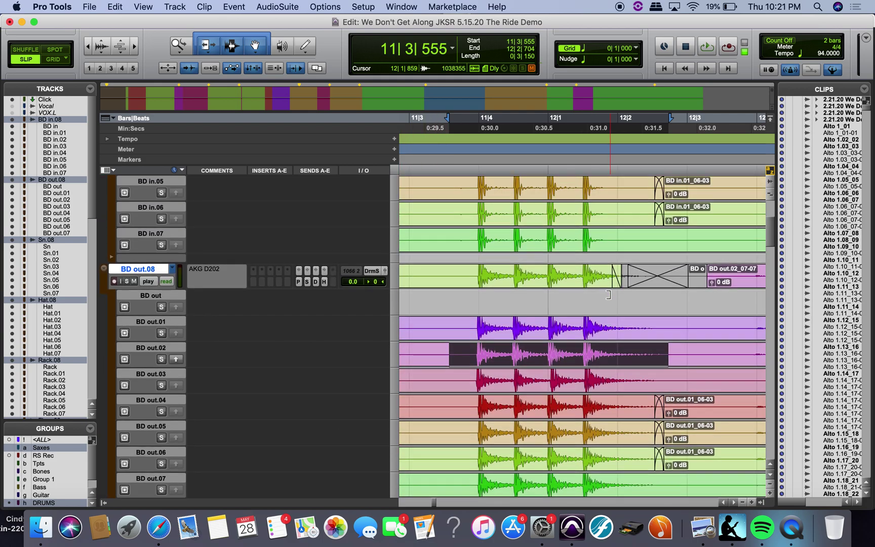
pyautogui.scroll(-2, 608, 294)
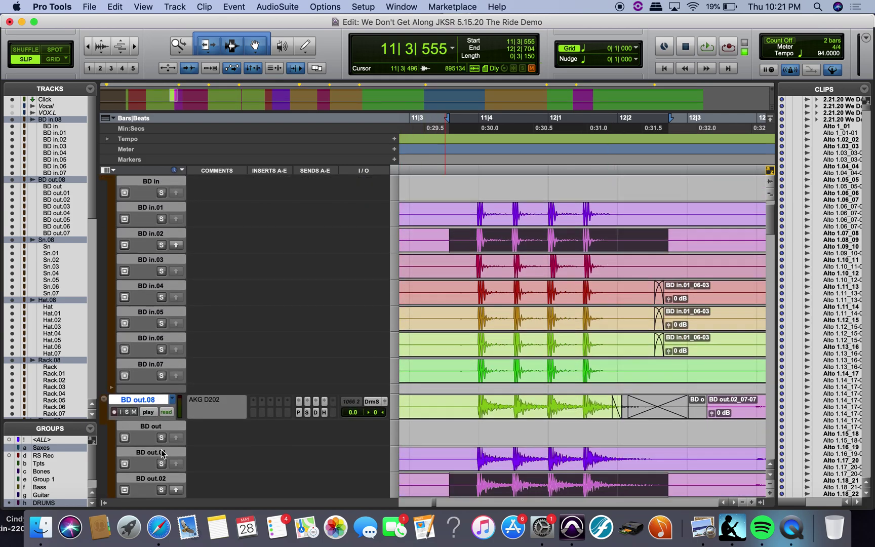
# Switch all the grouped drum tracks from playlists view to waveform view, starting from BD in.08.
pyautogui.scroll(2, 215, 279)
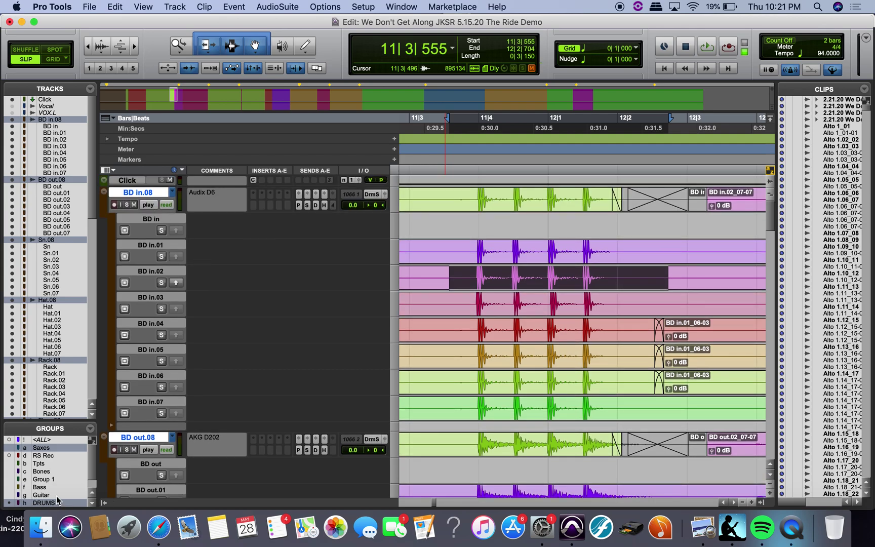
pyautogui.click(148, 205)
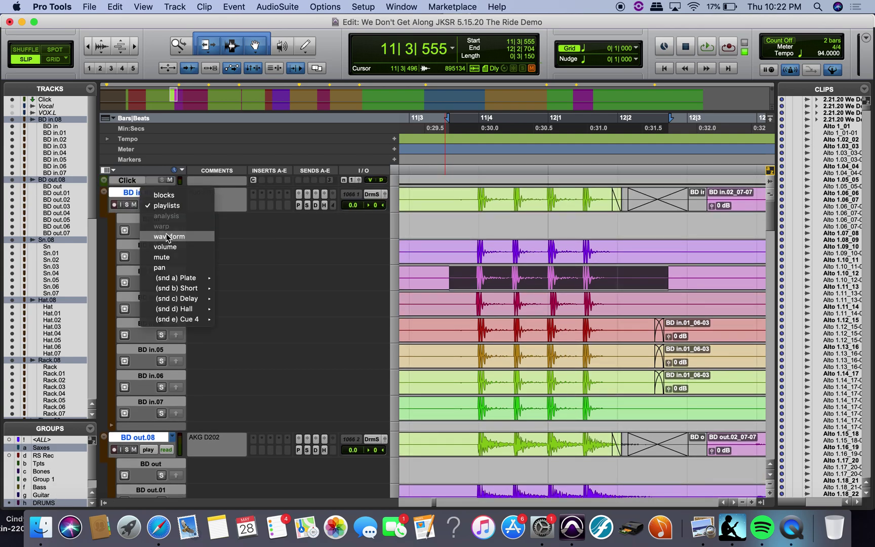
pyautogui.keyDown('alt'); pyautogui.click(167, 236); pyautogui.keyUp('alt')
# Look over the drum tracks from BD in.08 to OH.01 R.08 in waveform view, back to bars 10 and 11.
pyautogui.click(138, 180)
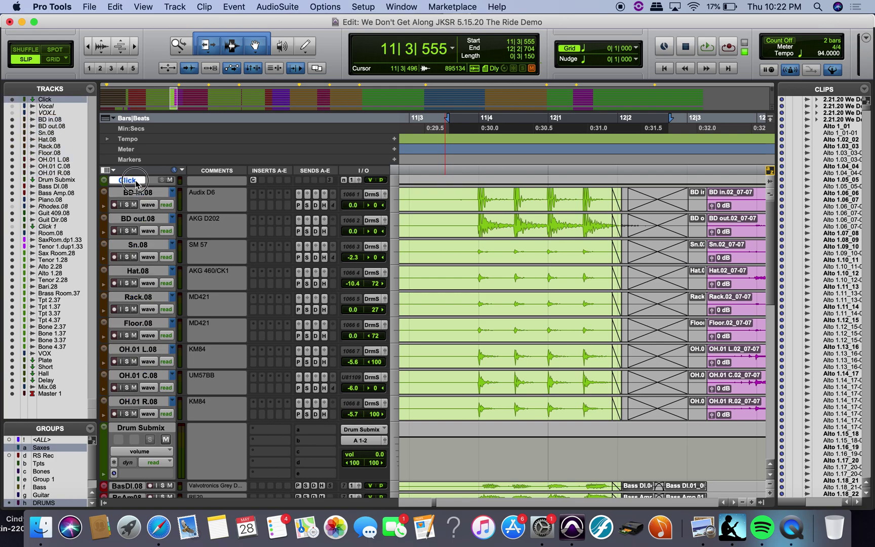
pyautogui.scroll(-3, 183, 366)
pyautogui.scroll(2, 183, 366)
pyautogui.click(129, 183)
pyautogui.click(130, 402)
pyautogui.scroll(-3, 131, 401)
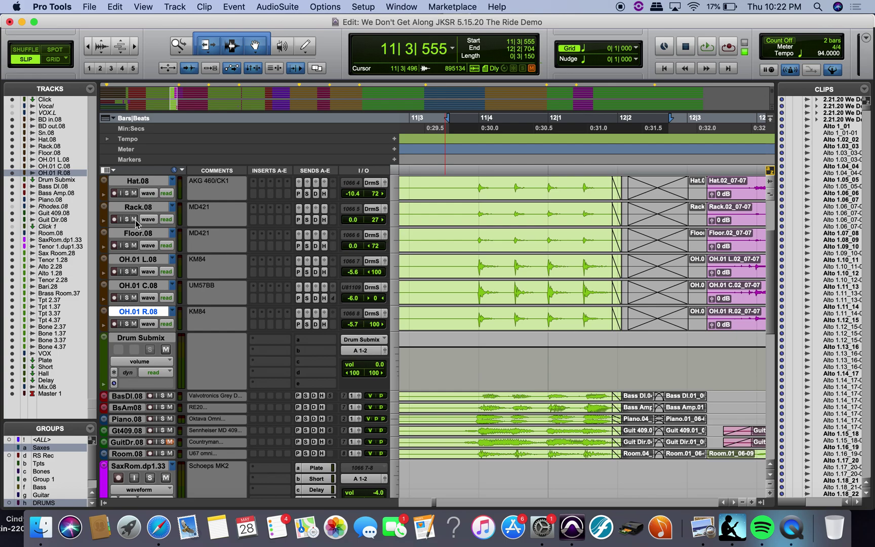
pyautogui.scroll(3, 142, 262)
pyautogui.scroll(-2, 147, 417)
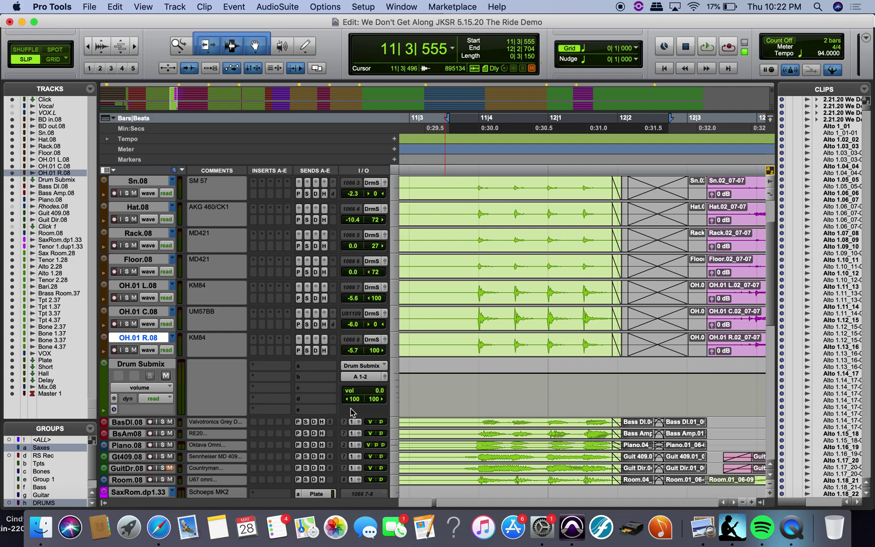
pyautogui.hscroll(-5, 529, 398)
pyautogui.scroll(3, 530, 398)
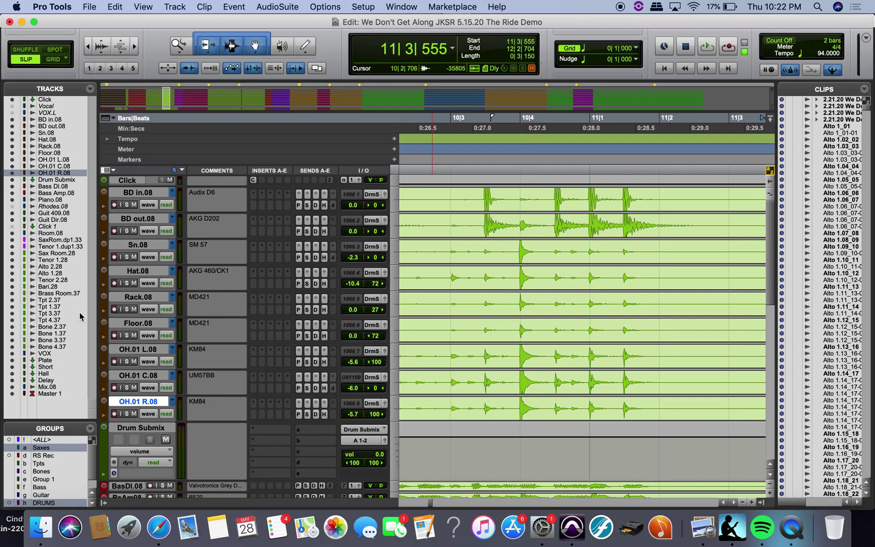
# Show the volume automation lanes under all drum tracks and place the edit cursor at 10|3|736 in the Hat.08 lane.
pyautogui.keyDown('alt'); pyautogui.click(105, 286); pyautogui.keyUp('alt')
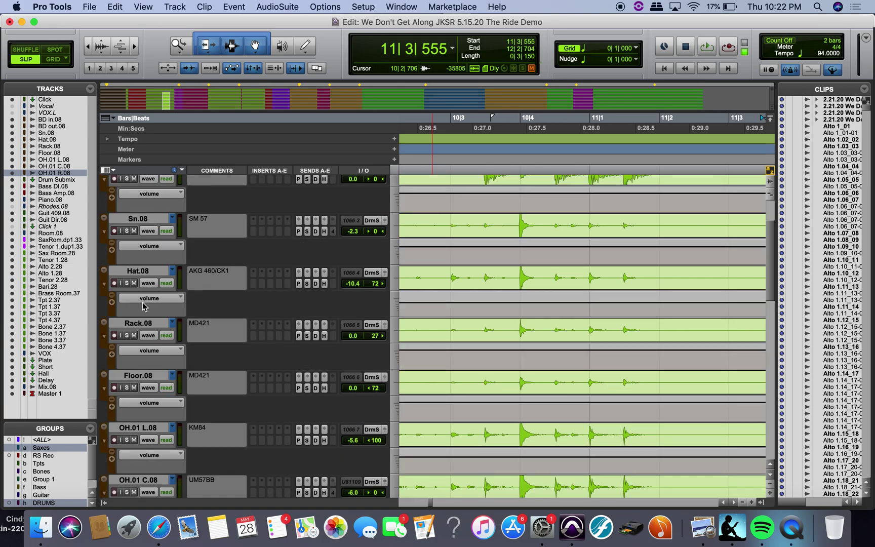
pyautogui.moveTo(510, 277); pyautogui.dragTo(535, 274)
pyautogui.click(518, 296)
pyautogui.click(504, 300)
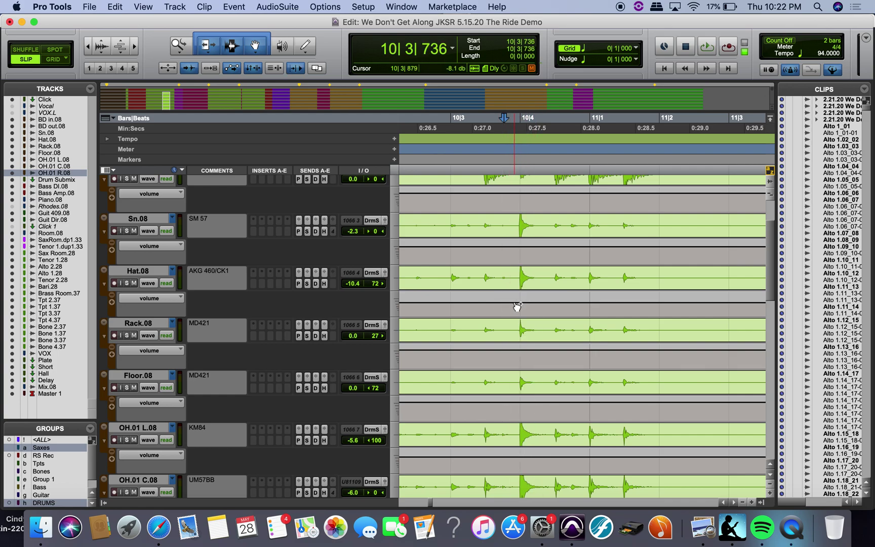
# Try raising the volume automation of the grouped drum tracks between two breakpoints around 10|4, and undo the edit.
pyautogui.click(512, 303)
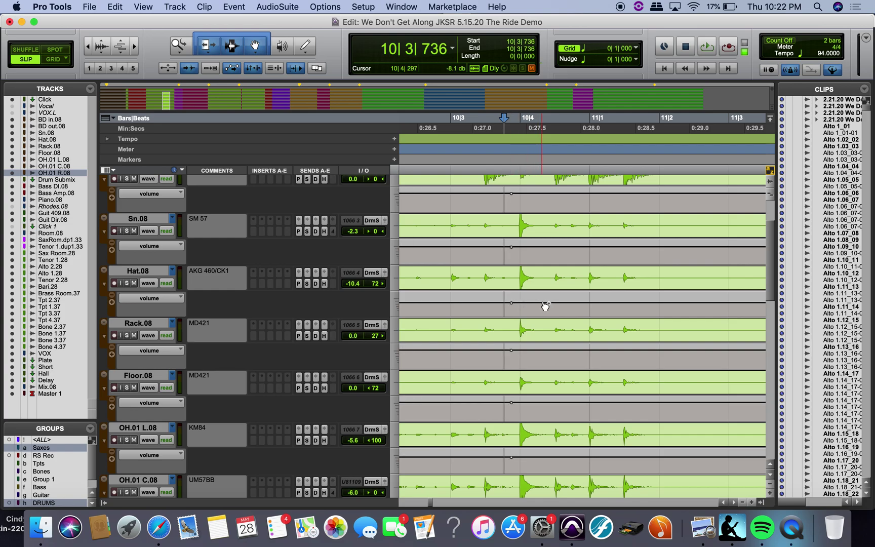
pyautogui.moveTo(543, 304); pyautogui.dragTo(528, 294)
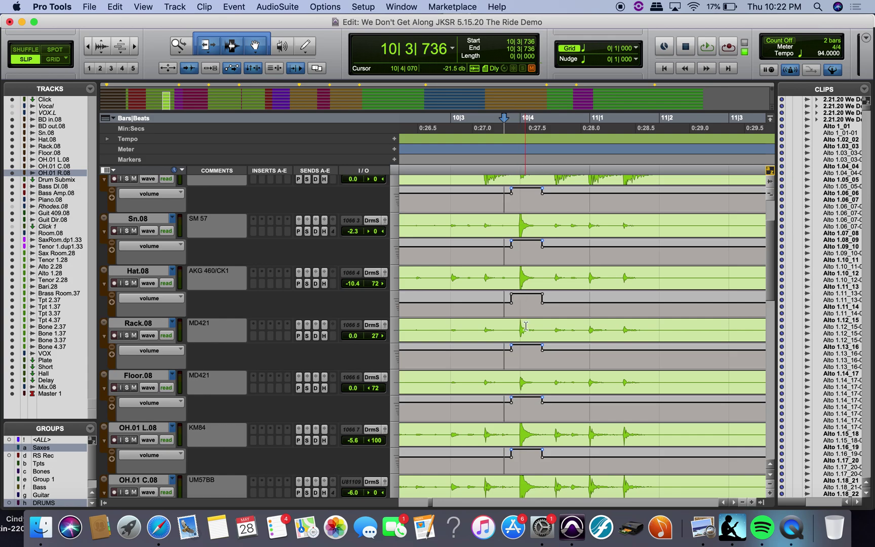
pyautogui.press('super+z')
pyautogui.press('super+z')
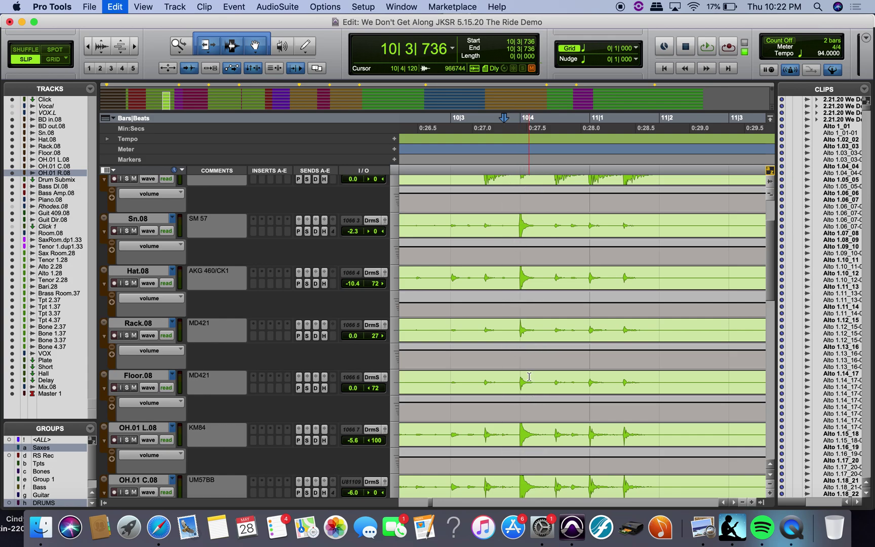
# Switch the grouped drum tracks from waveform view to playlists view, using BD in.08.
pyautogui.scroll(3, 355, 329)
pyautogui.click(148, 205)
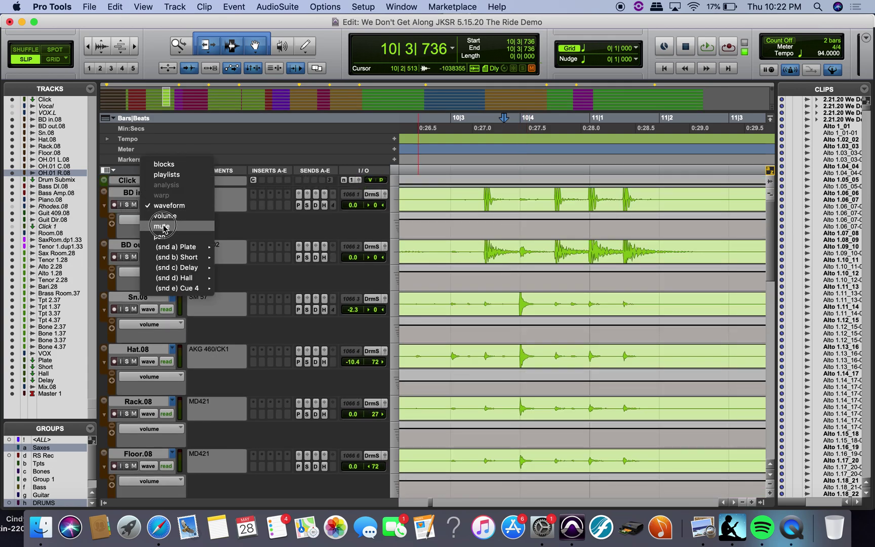
pyautogui.click(161, 175)
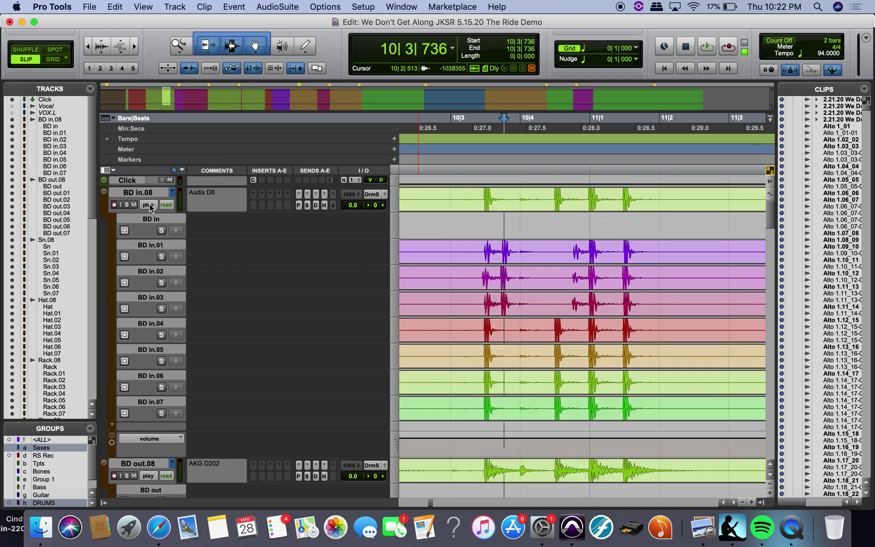
# Return the grouped drum tracks to waveform view and bring the tracks below Drum Submix into view.
pyautogui.click(148, 204)
pyautogui.click(165, 232)
pyautogui.scroll(-15, 164, 235)
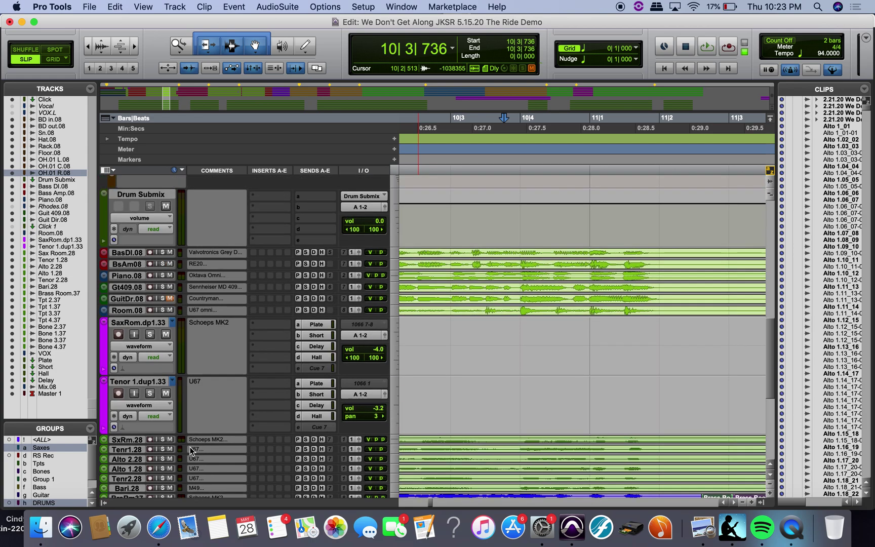